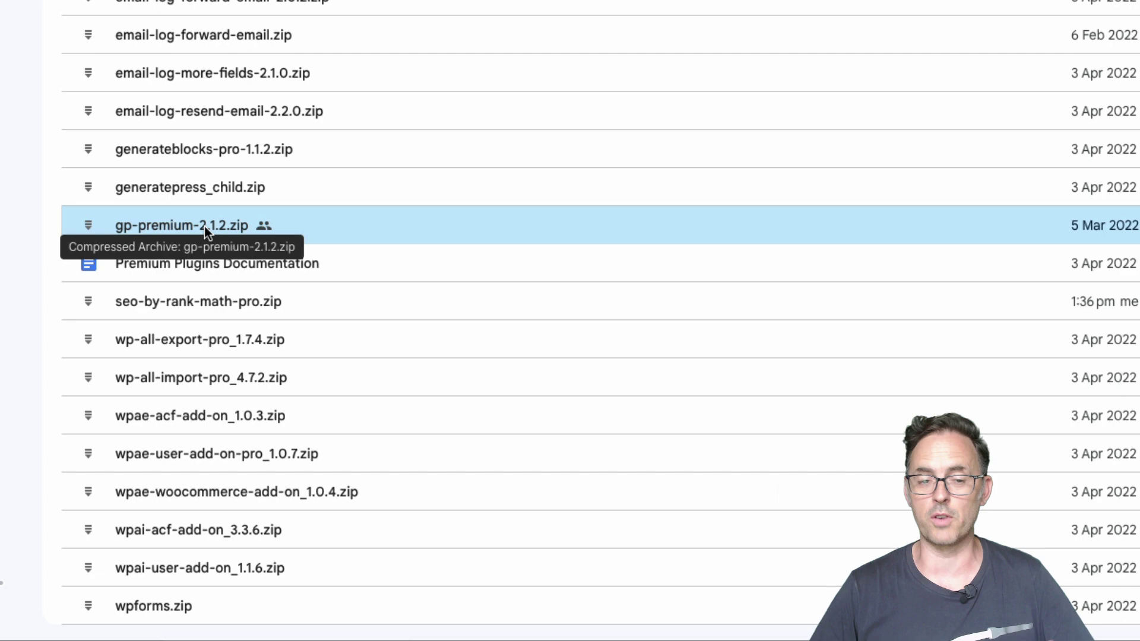
Open Manage versions for gp-premium-2.1.2.zip and check its only version, dated 5 Mar 2022
right_click(200, 227)
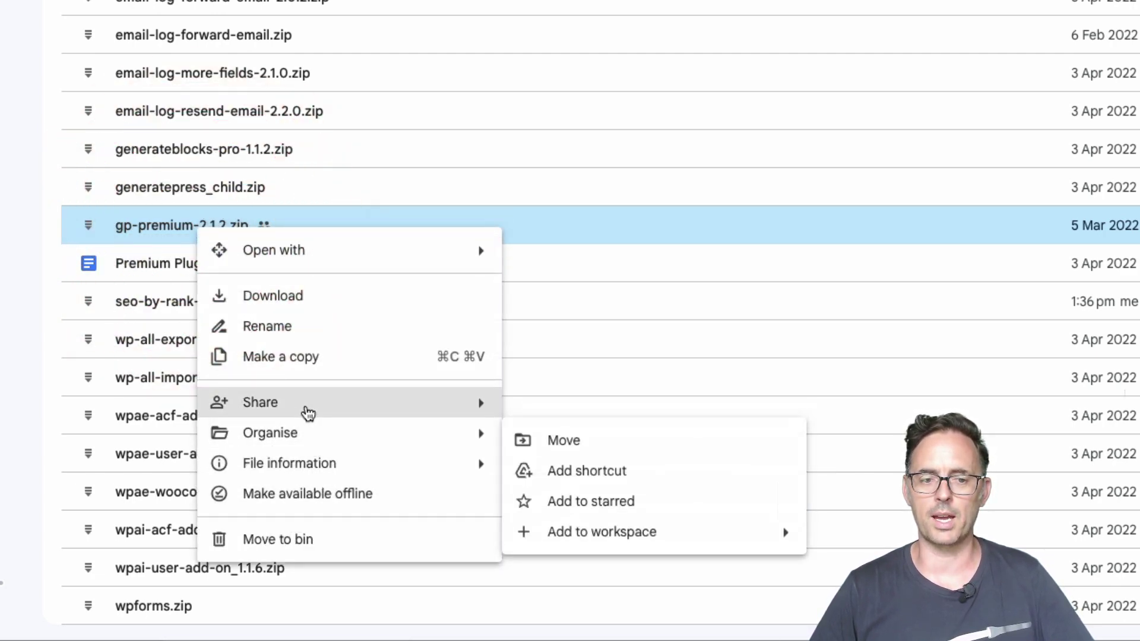
mouse_move(308, 438)
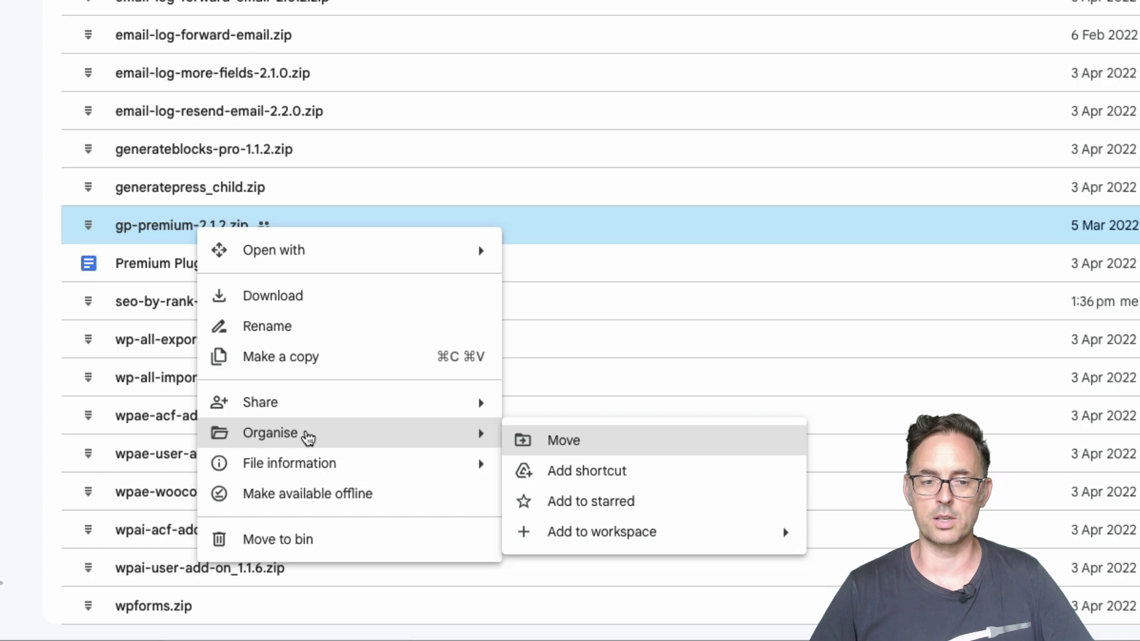
mouse_move(330, 468)
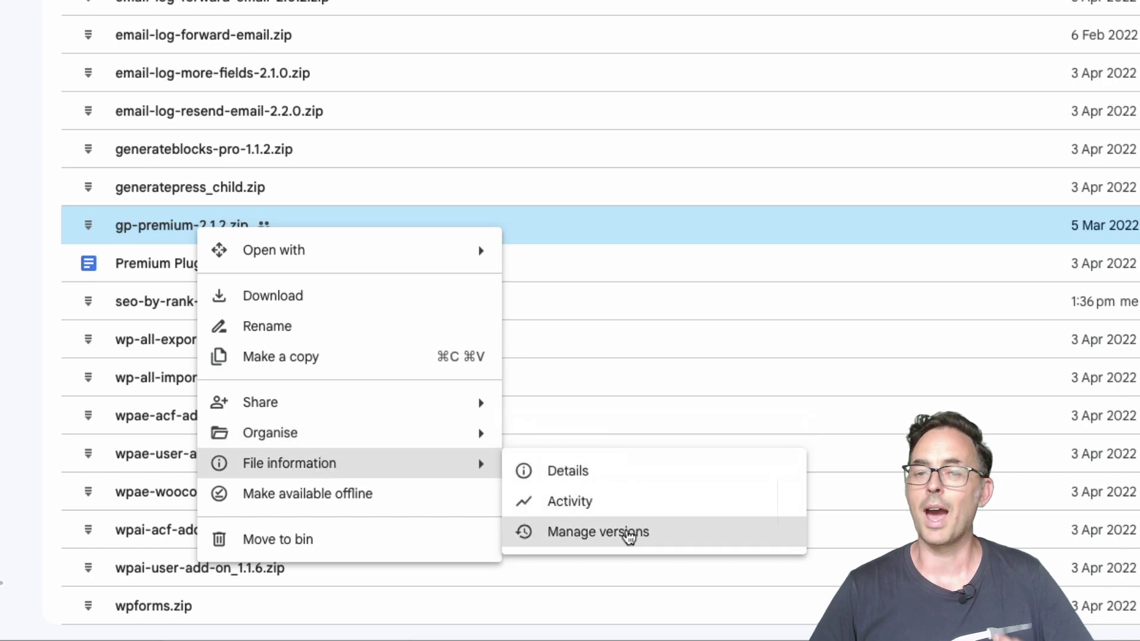
click(630, 533)
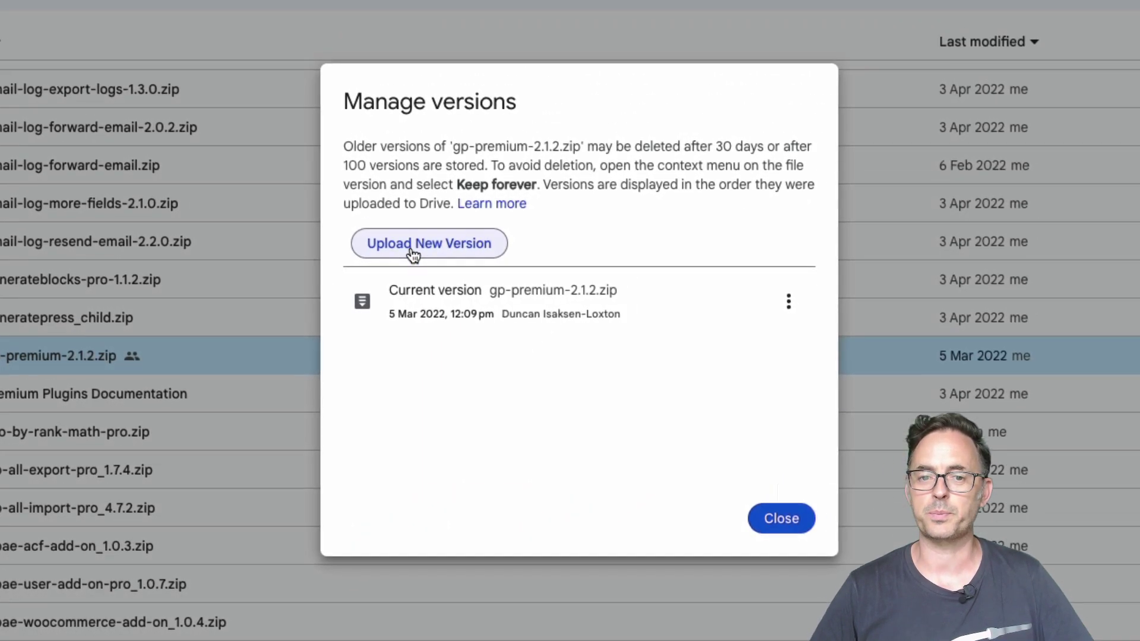
drag(379, 323, 454, 323)
click(478, 368)
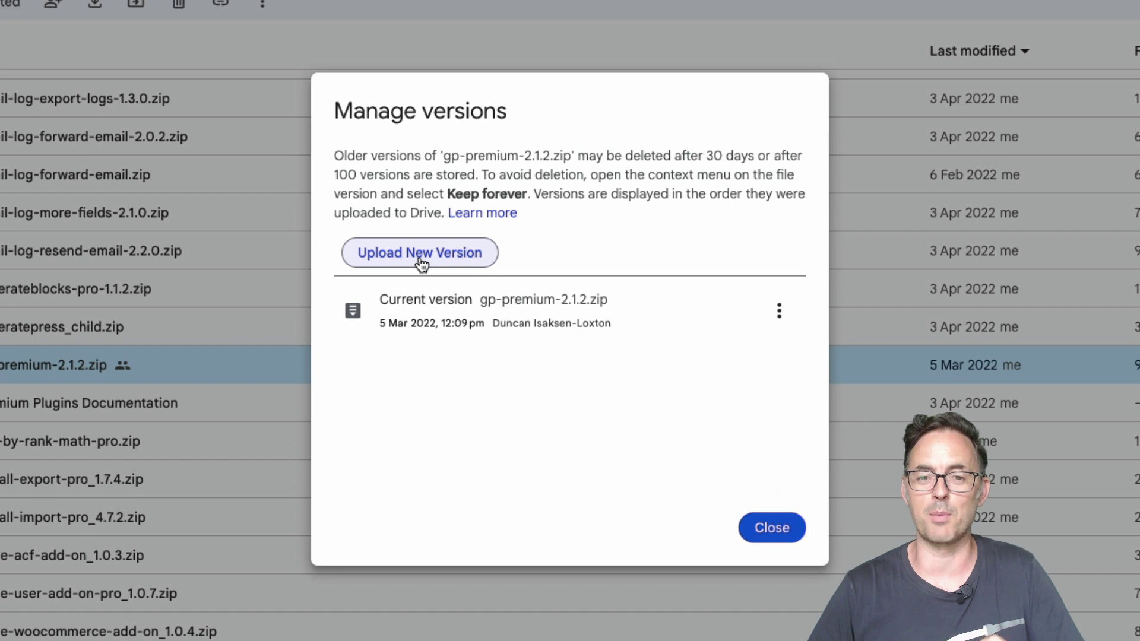
Upload gp-premium-2.3.2.zip as the new current version, keeping 2.1.2 as Version 1
click(421, 263)
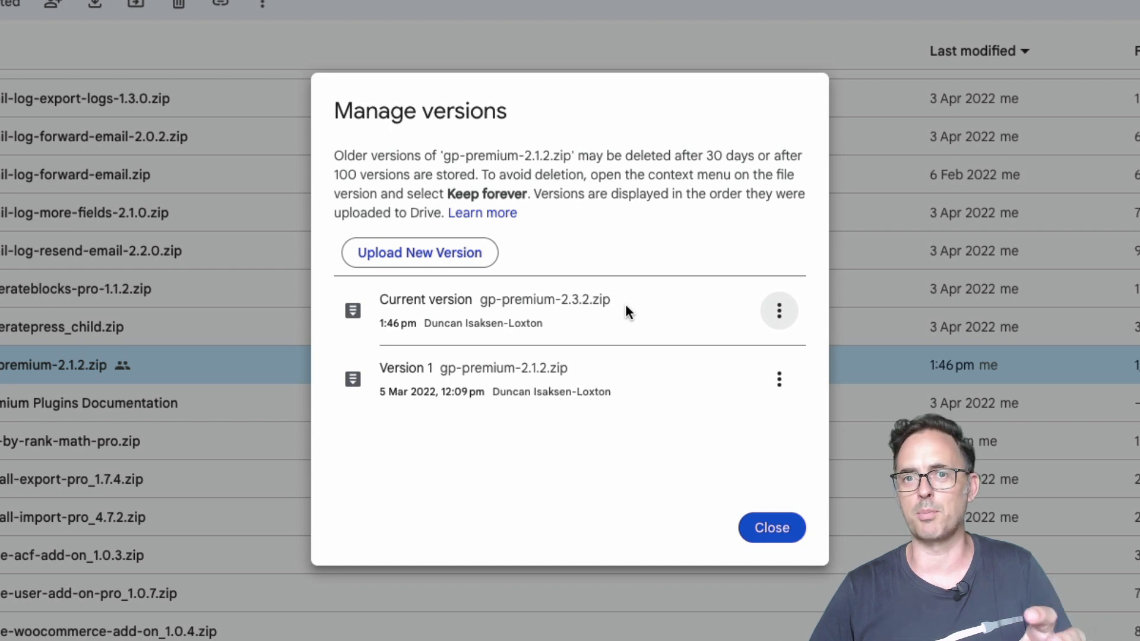
click(780, 380)
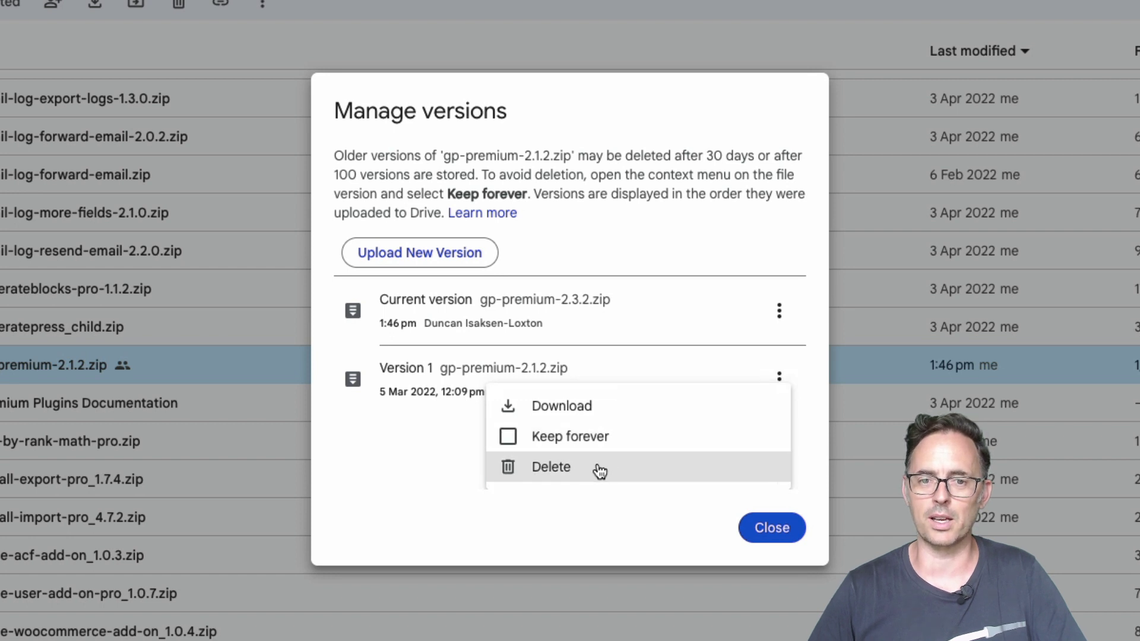
click(631, 170)
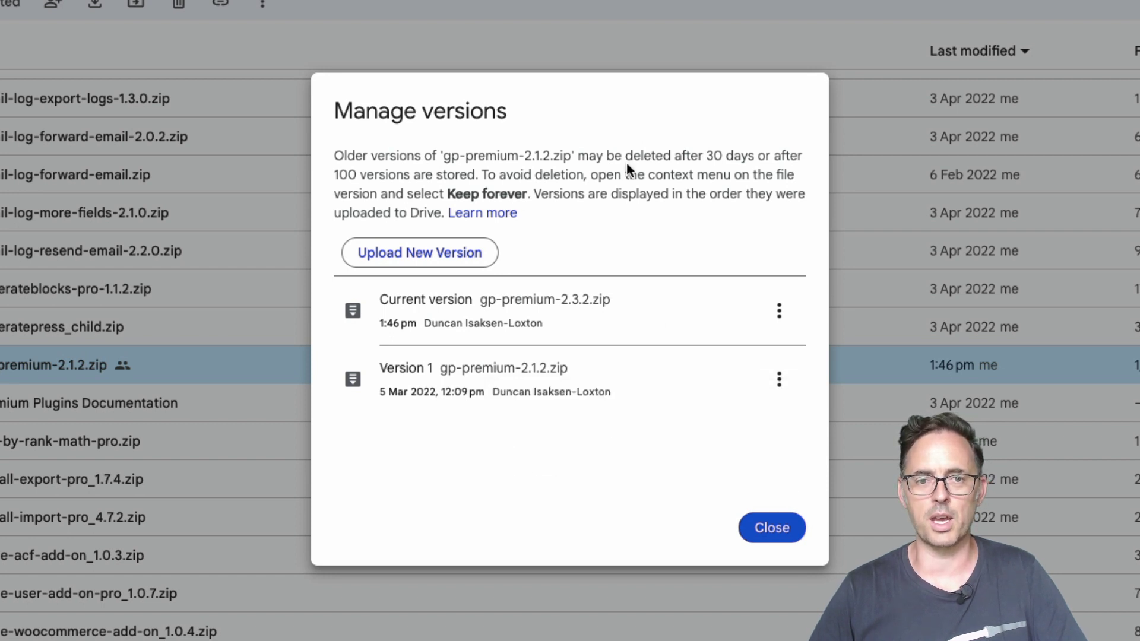
drag(440, 155, 756, 162)
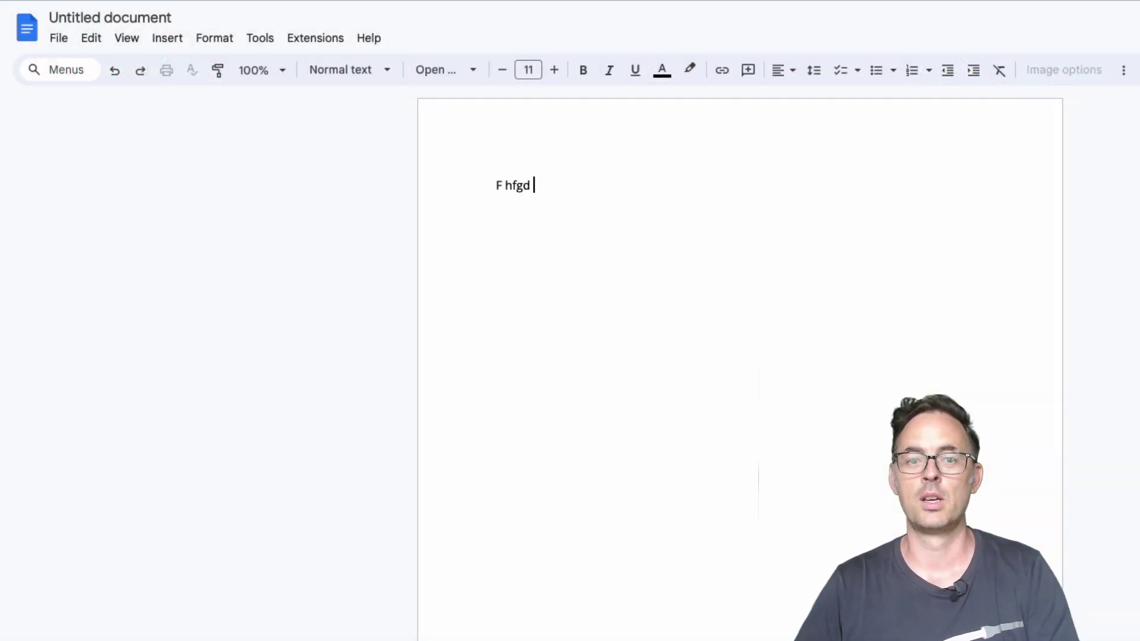
Add three filler lines: 'Fghfhjkhjk', 'G fdghhj' and 'hgffgh'
key(Return)
key(Return)
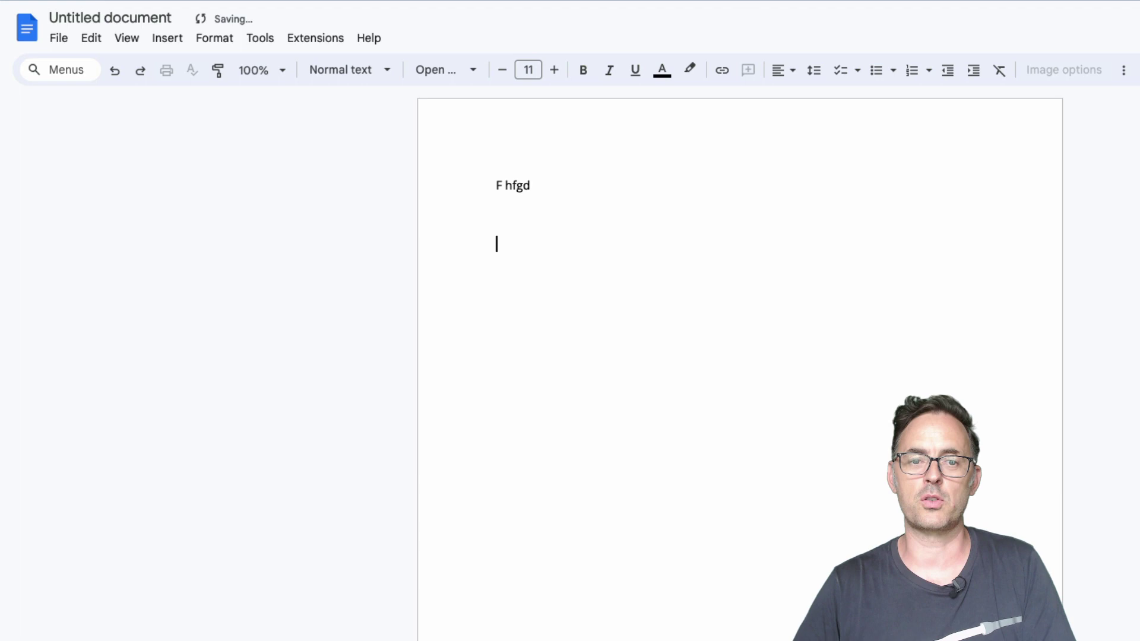
text(Fghfhjkhjk)
key(Return)
text(G fdghhj)
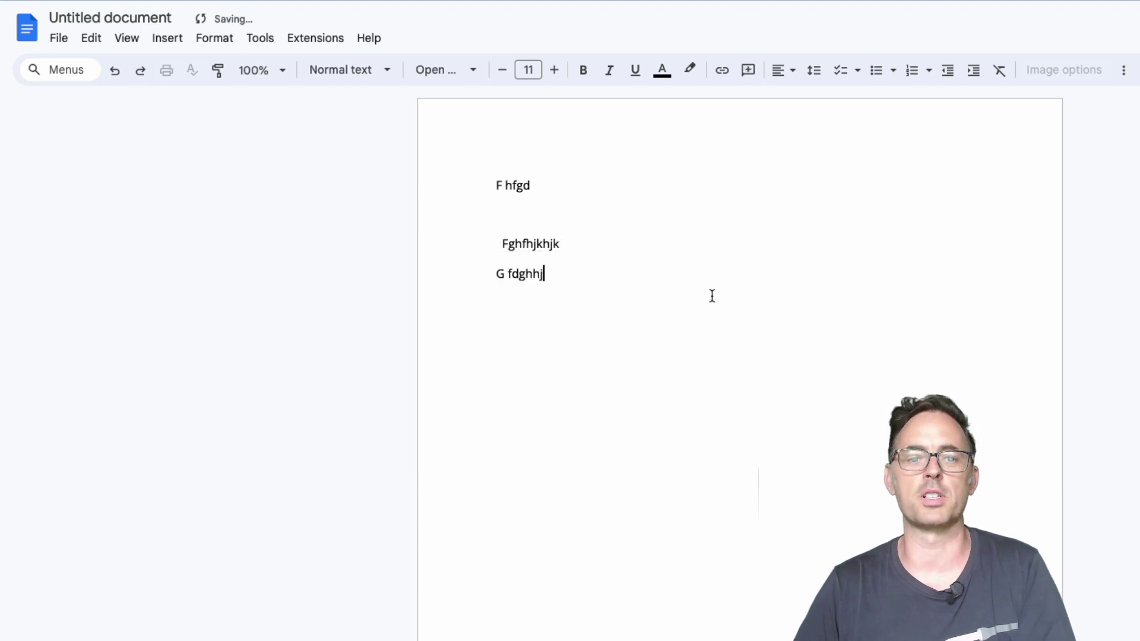
key(Return)
text(hgffgh)
Rename the untitled document to 'test doc with versions'
click(695, 386)
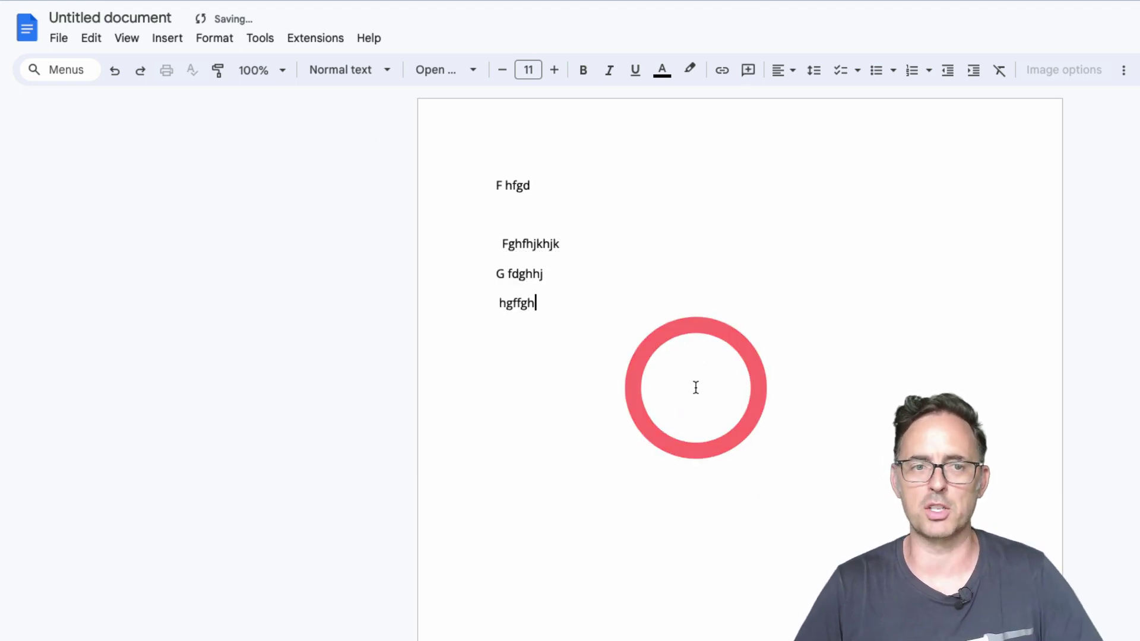
click(267, 190)
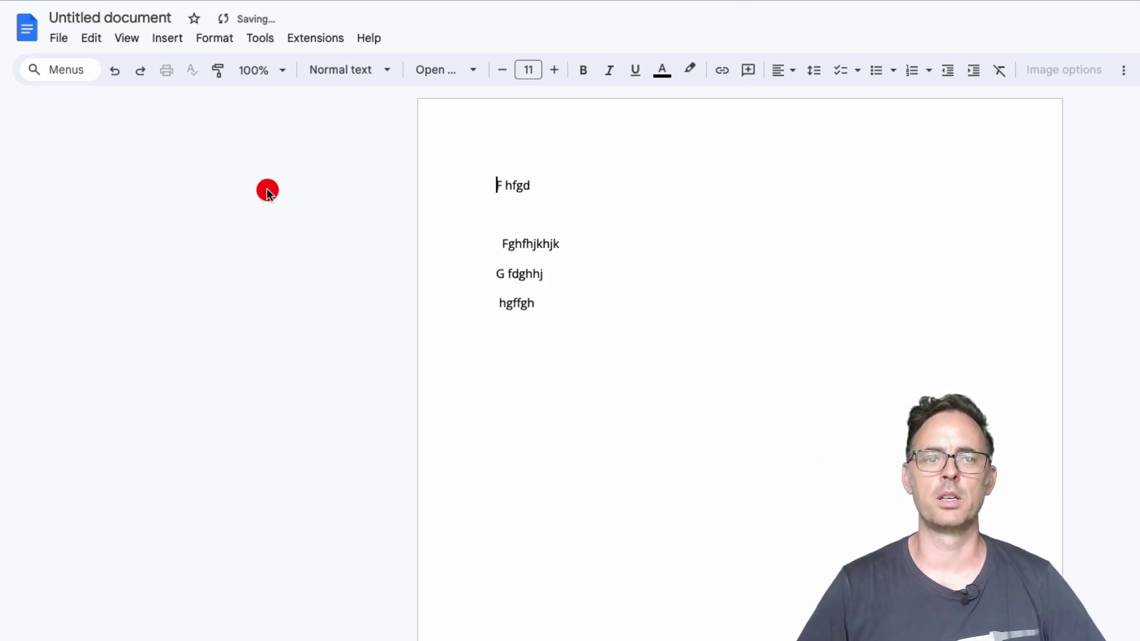
click(113, 18)
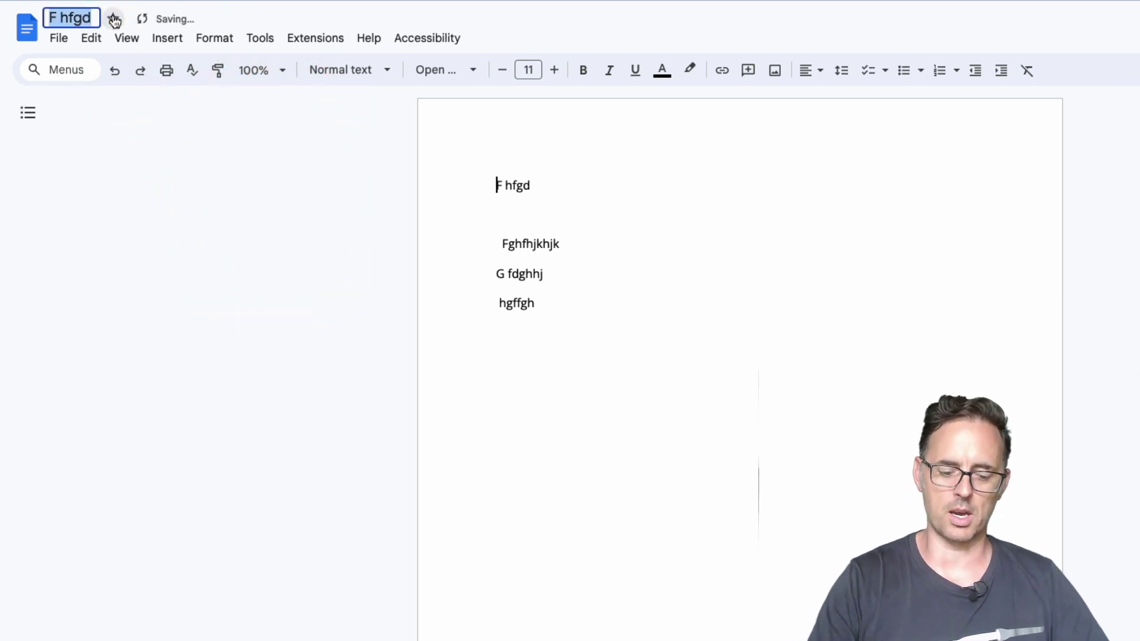
text(test doc wi)
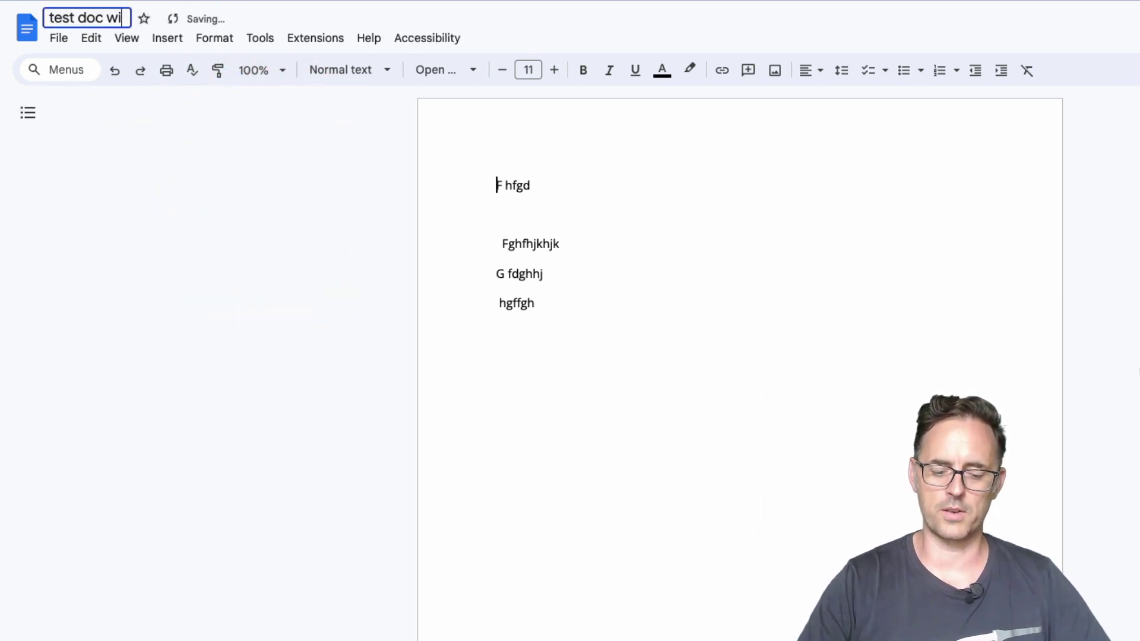
text(th versions)
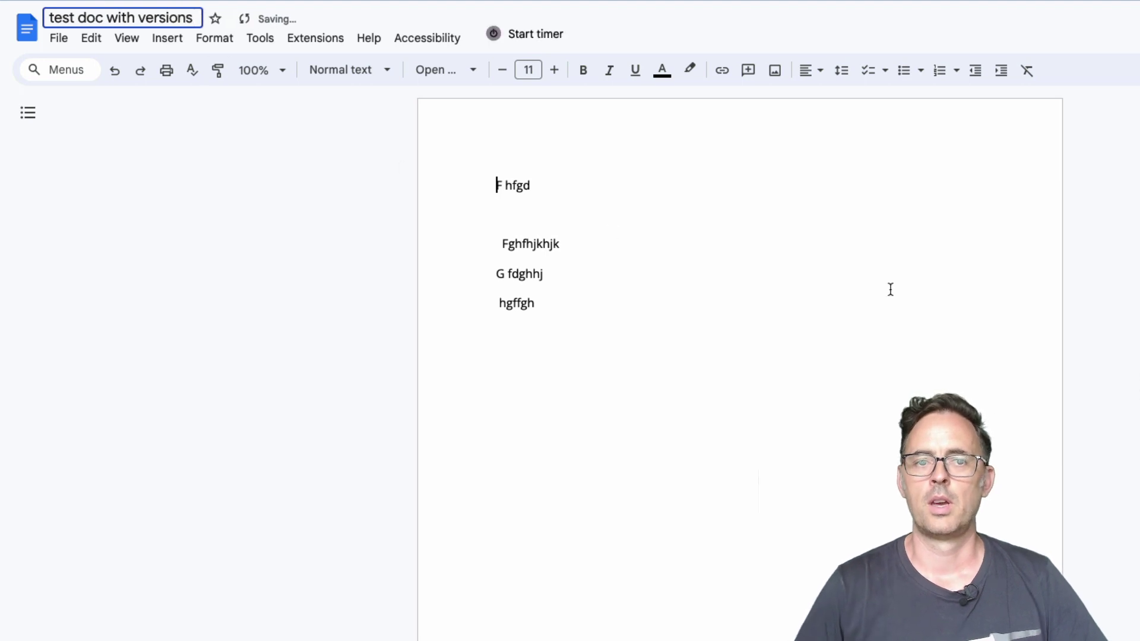
Finish the 'test doc with versions' title and bring up the File > Version history submenu
click(891, 289)
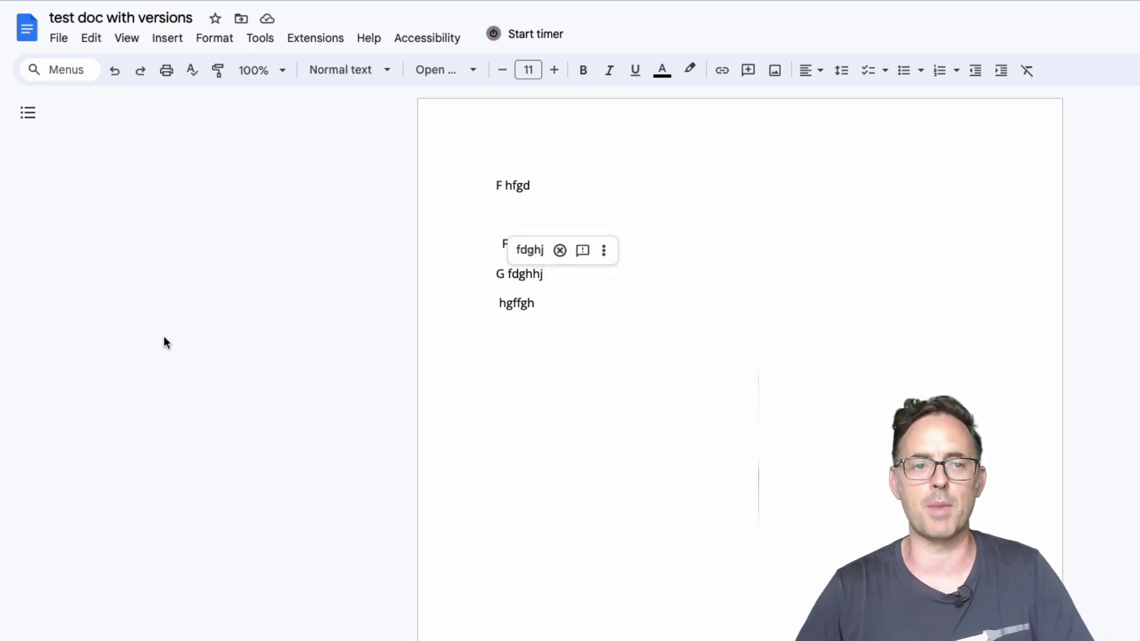
click(134, 42)
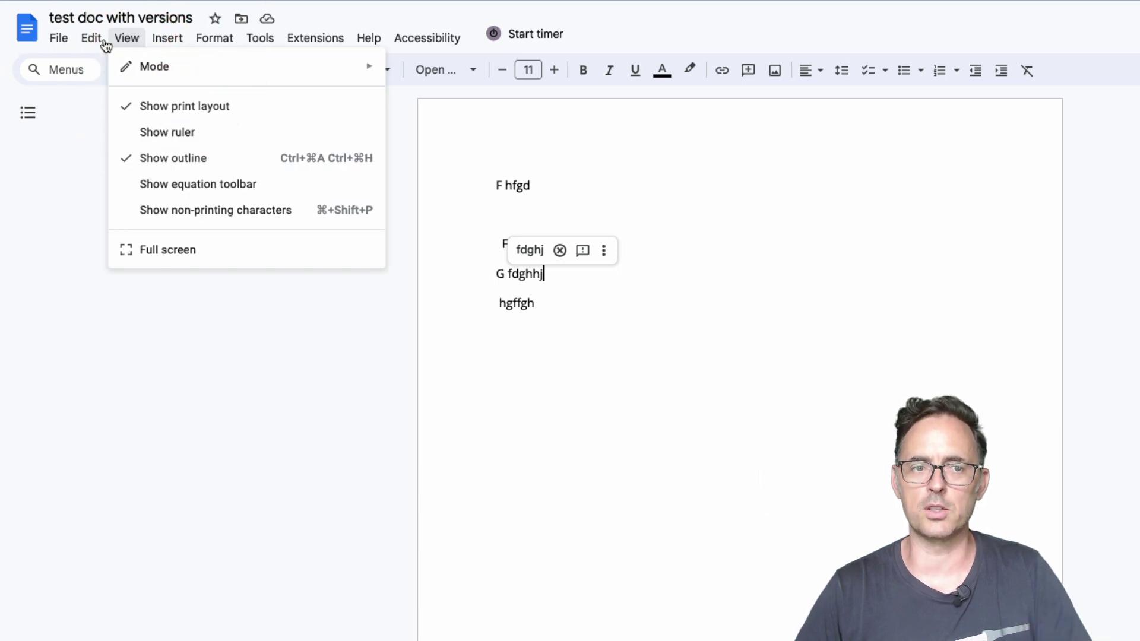
mouse_move(62, 41)
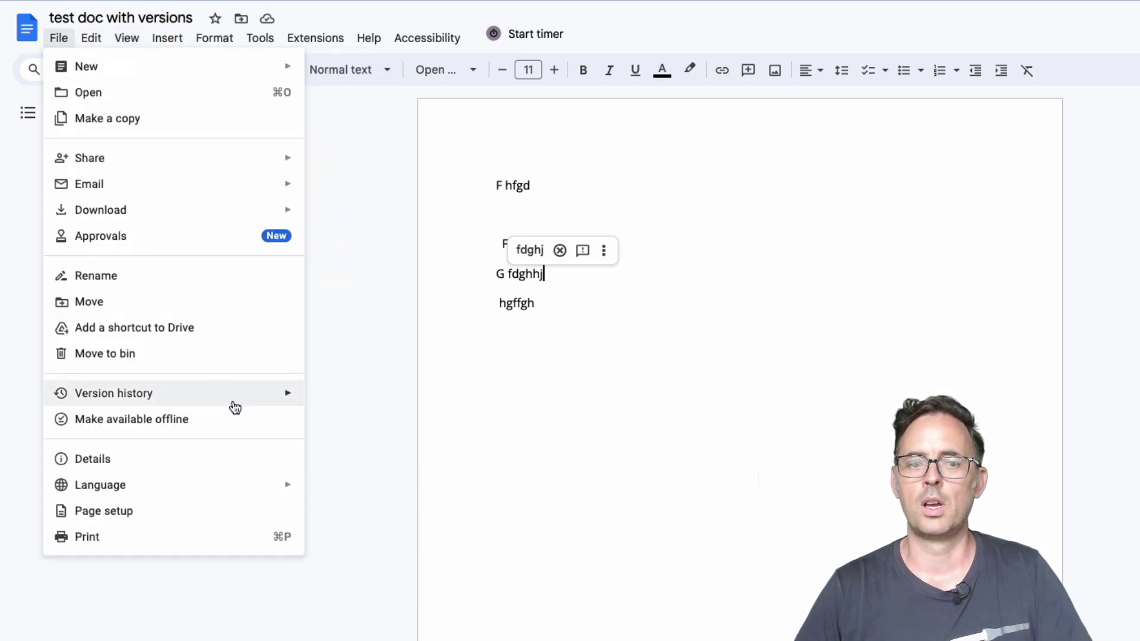
mouse_move(237, 402)
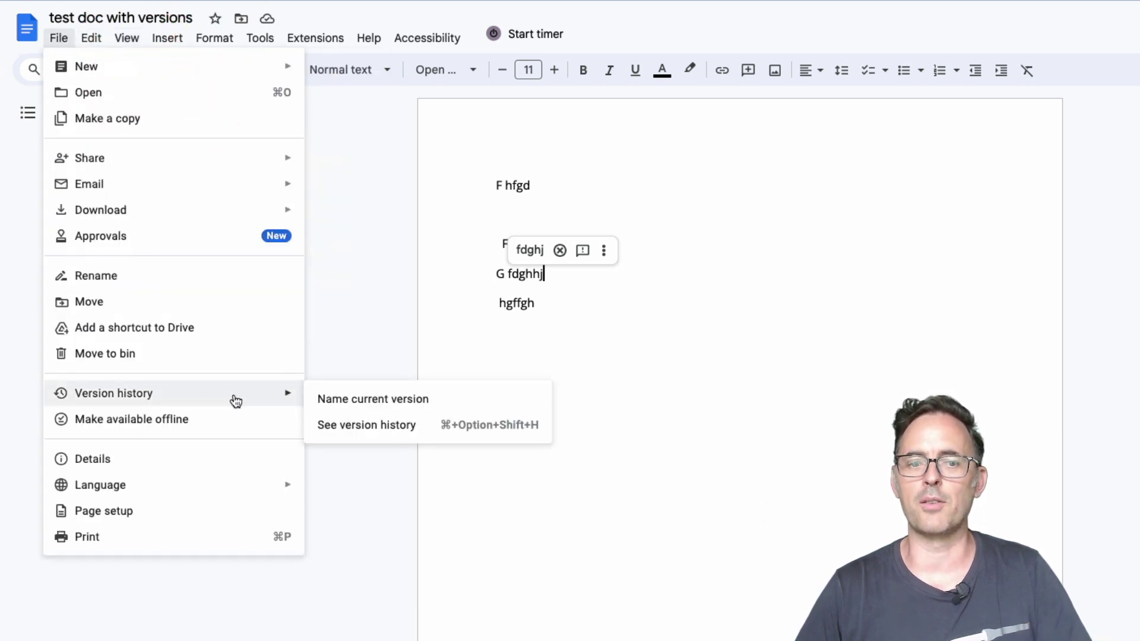
Preview both 31 August 13:47 versions and their options menu, then return to the editor
click(452, 433)
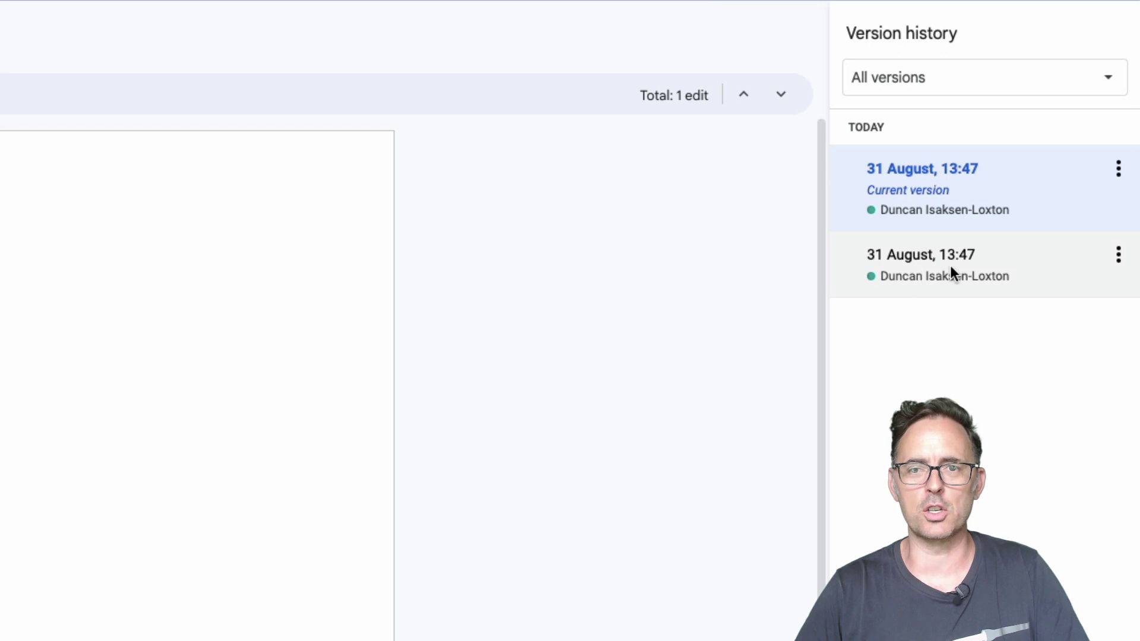
click(974, 264)
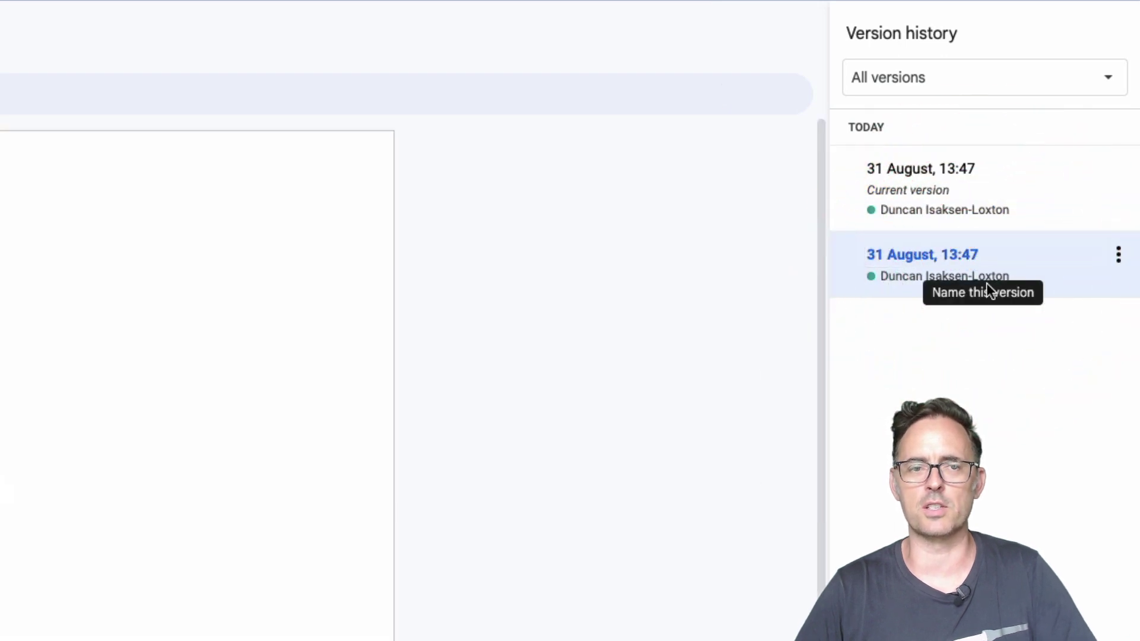
click(922, 193)
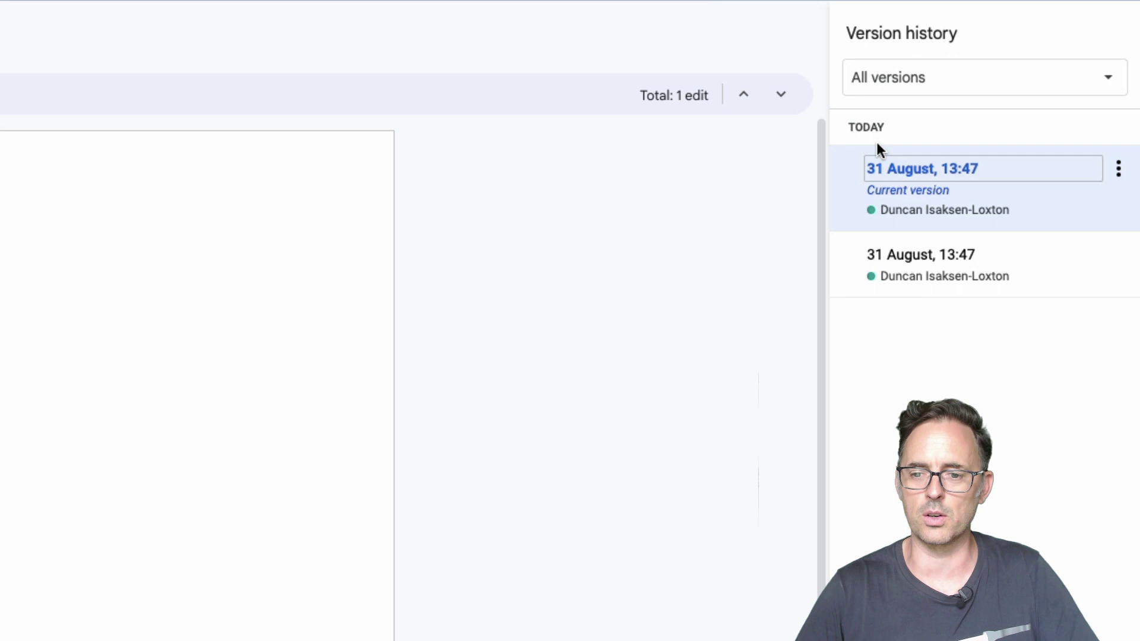
click(1118, 171)
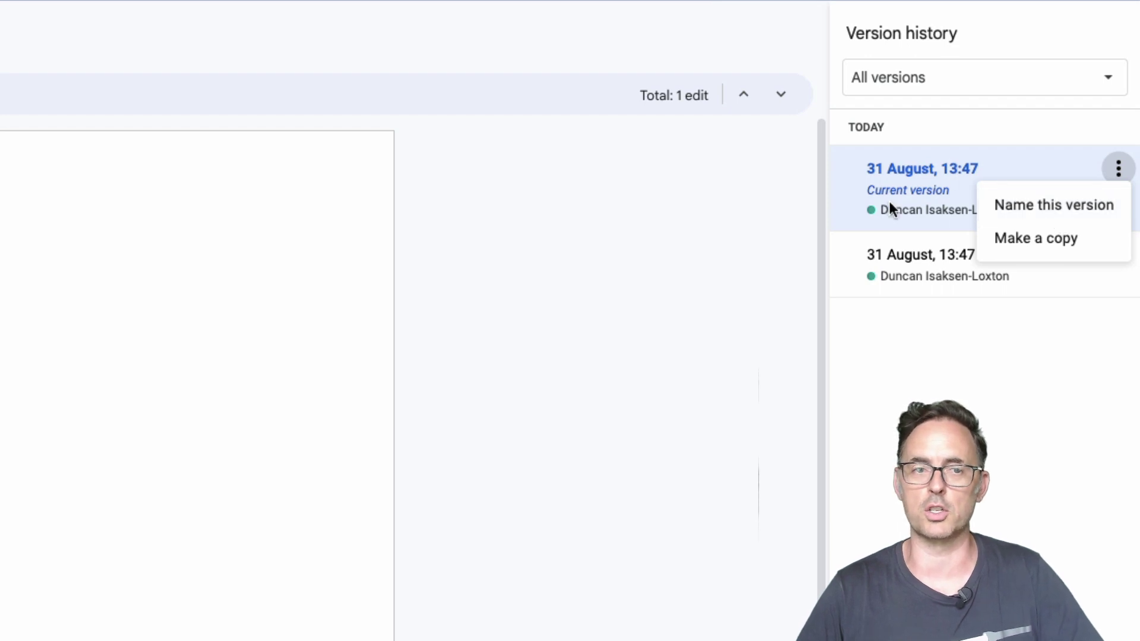
click(592, 244)
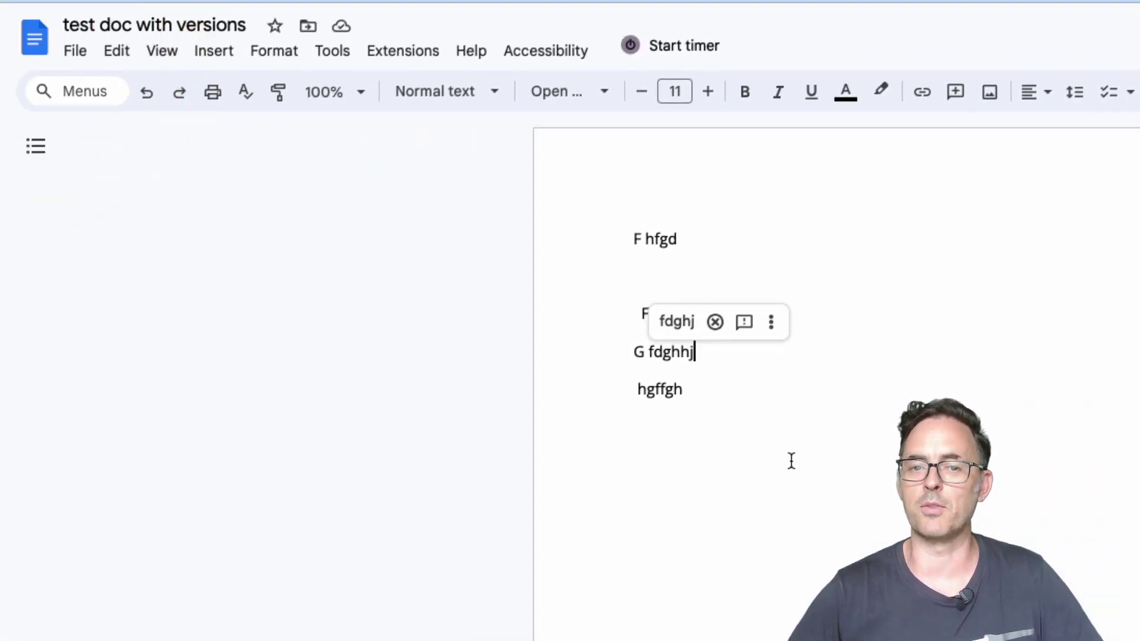
Add three more lines: 'Df jg;lfsgh ds', 'Dfg ljdfs;igj d' and 'Df gjdsflgj d'
click(791, 460)
key(Return)
key(Return)
text(Df jg;lfsgh ds)
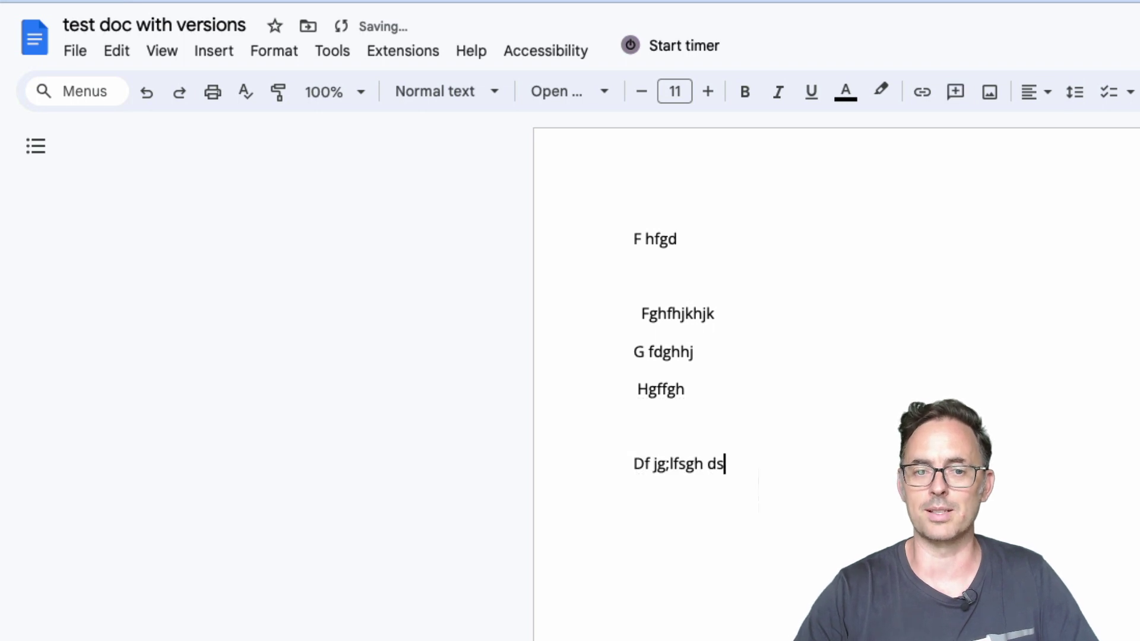
key(Return)
key(Return)
text(Dfg ljdfs;igj d)
key(Return)
key(Return)
text(Df gjdsflgj d)
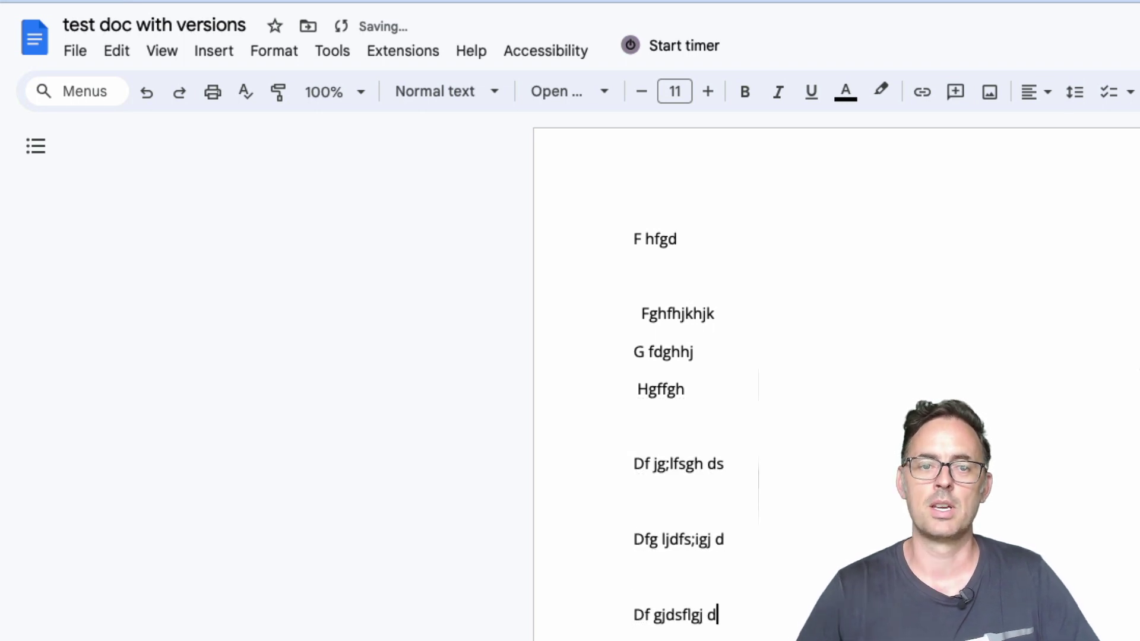
click(331, 265)
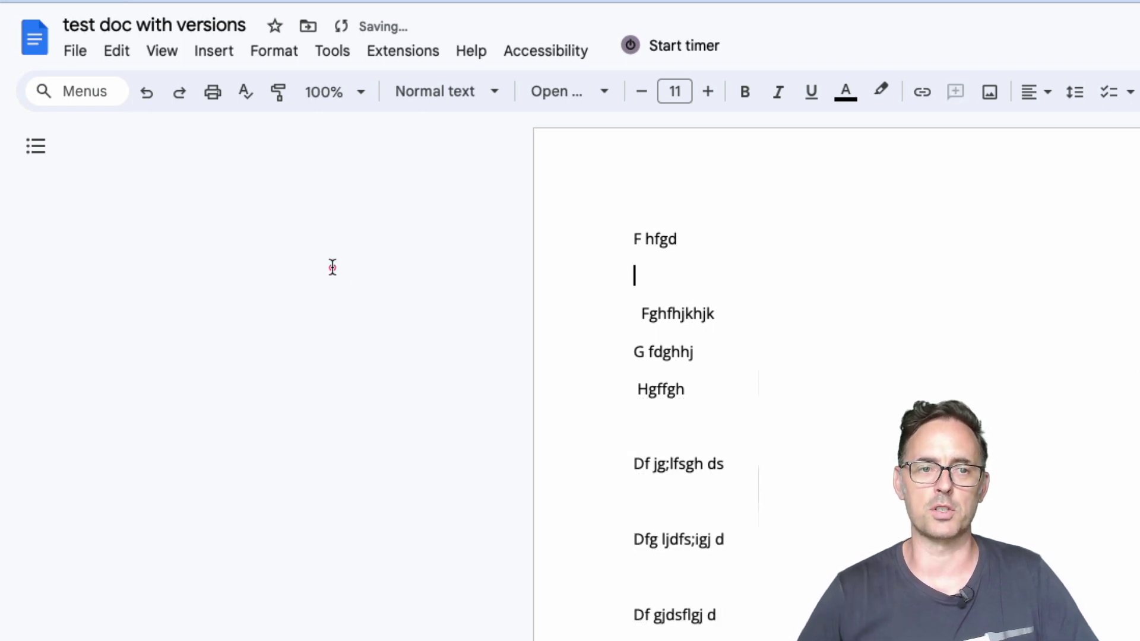
Reopen version history, now showing a new 13:48 current version
click(77, 52)
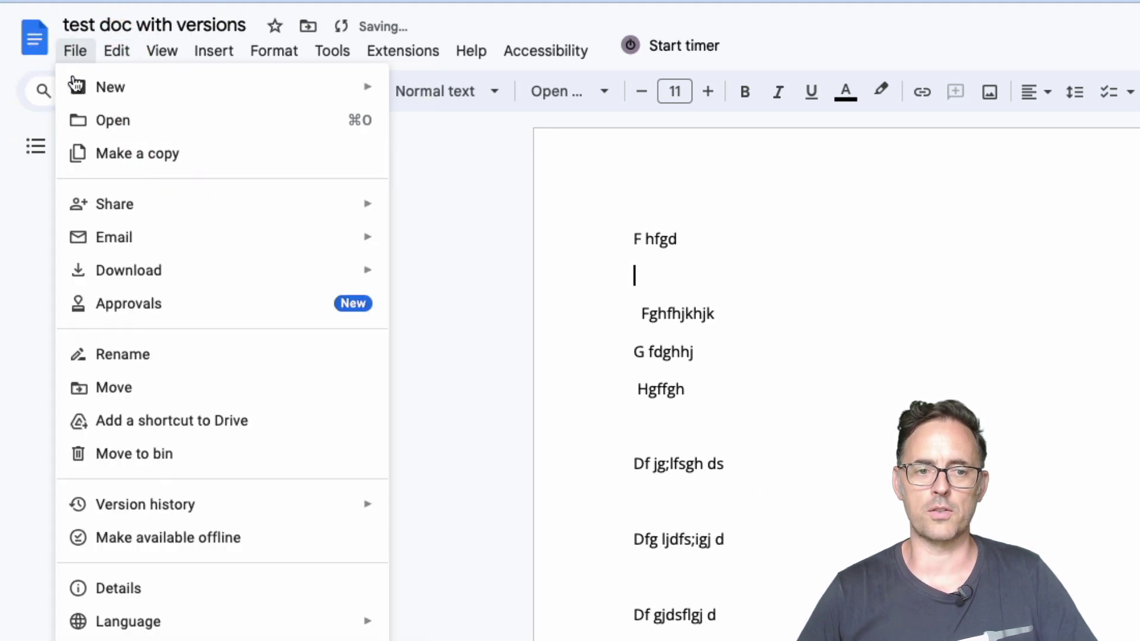
mouse_move(211, 510)
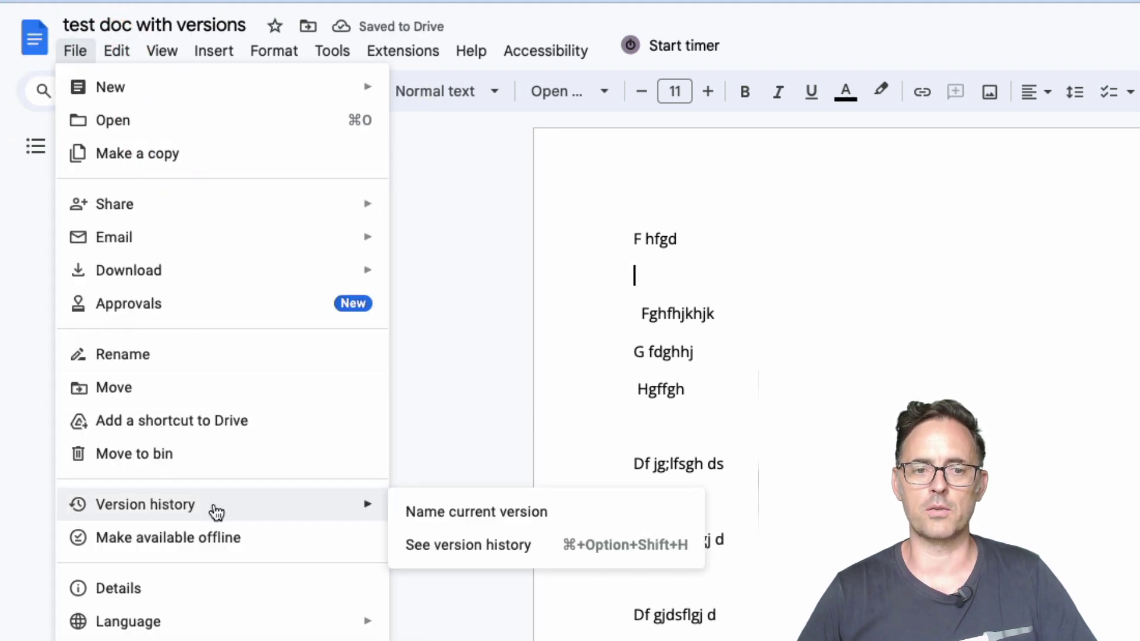
click(462, 545)
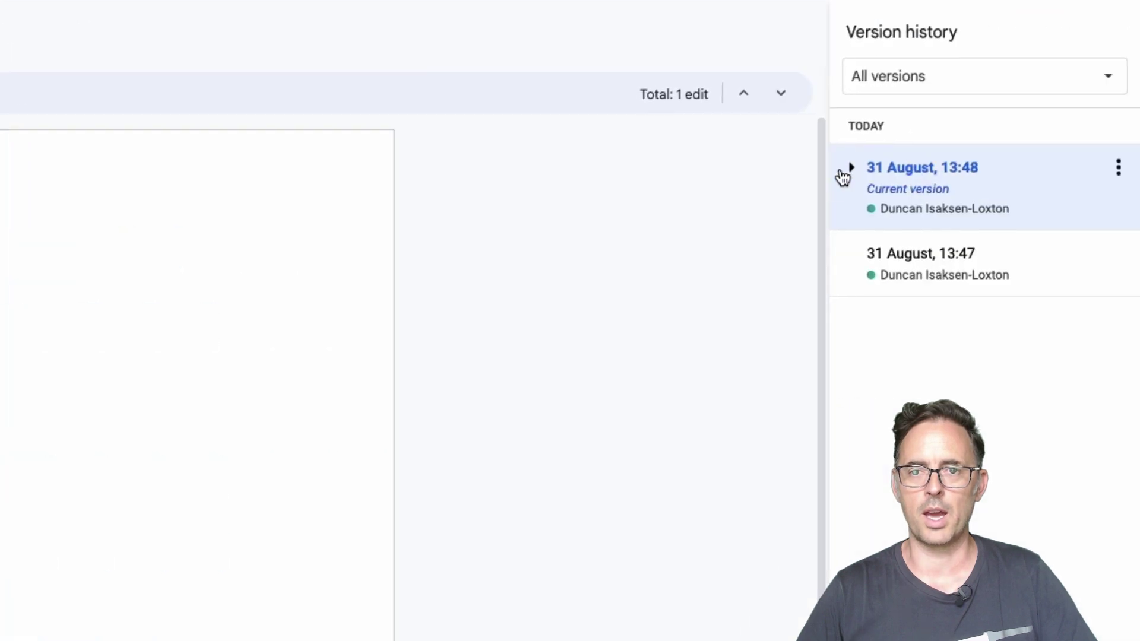
Expand the 13:48 version to reveal the nested 31 August, 13:47 edit
click(850, 169)
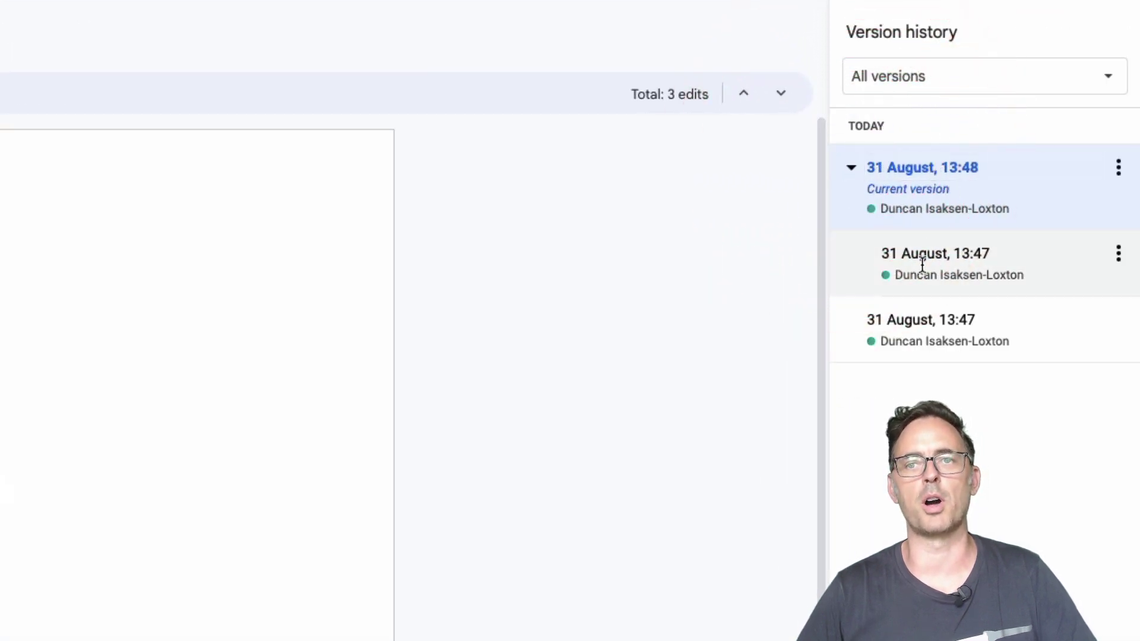